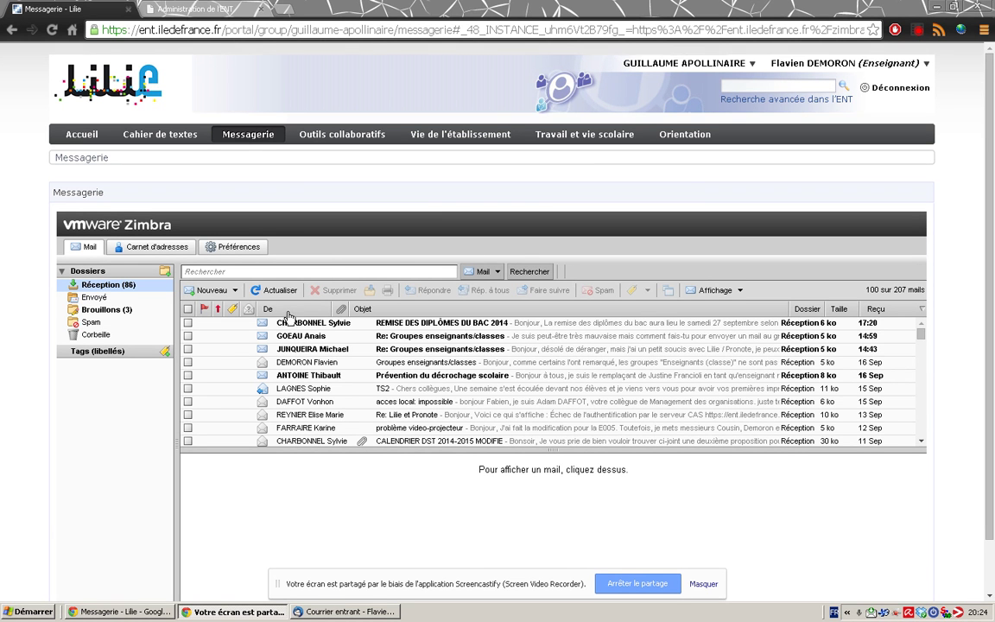
Step: Open the directory search from the address book and limit it to the GUILLAUME APOLLINAIRE establishment
{"action": "left_click", "coordinate": [157, 248]}
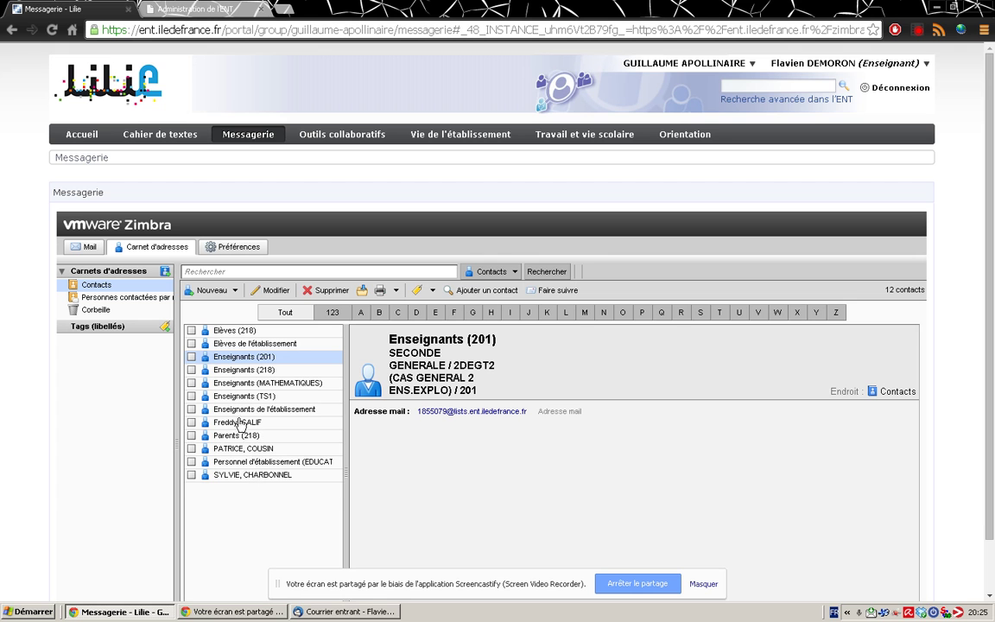
{"action": "mouse_move", "coordinate": [226, 414]}
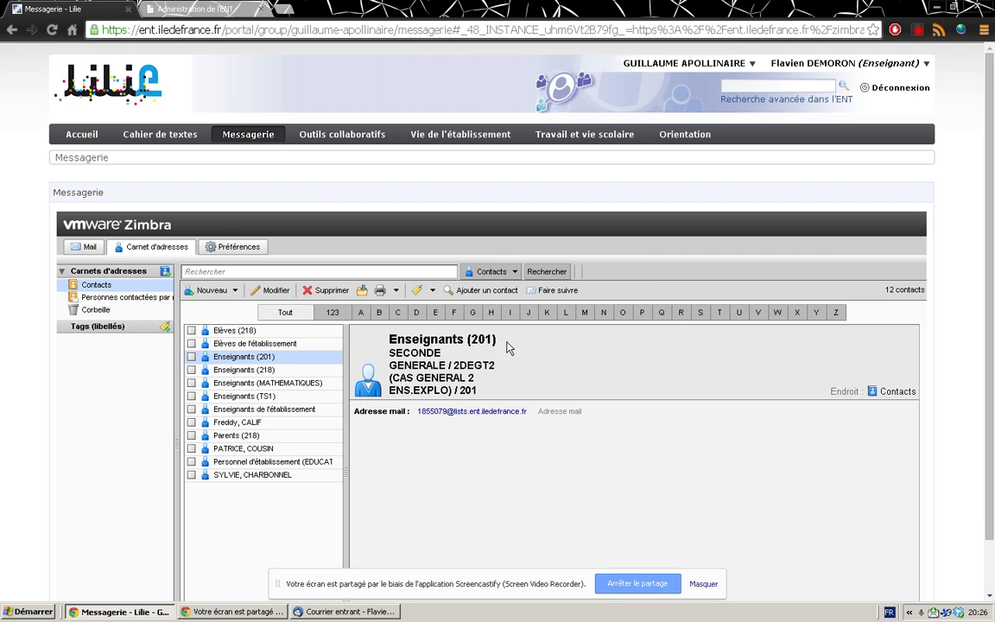
{"action": "left_click", "coordinate": [487, 292]}
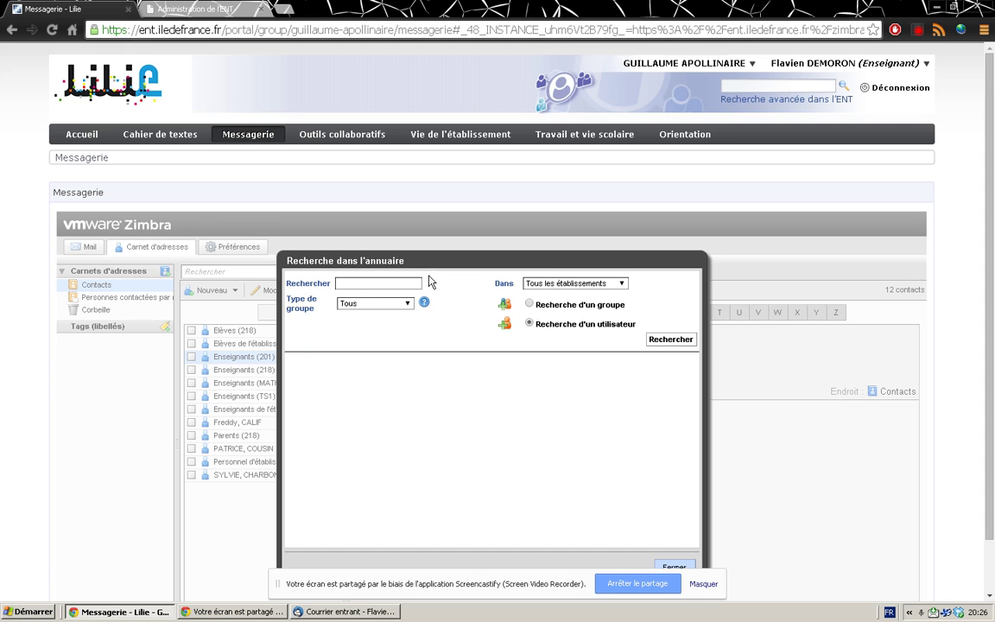
{"action": "left_click_drag", "start_coordinate": [430, 262], "coordinate": [406, 223]}
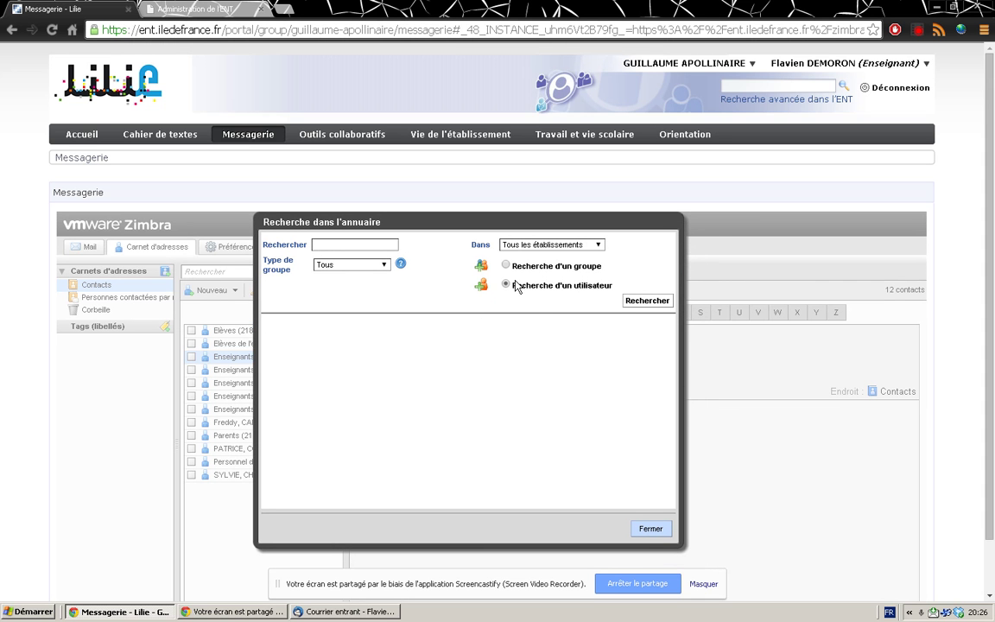
{"action": "left_click", "coordinate": [553, 244]}
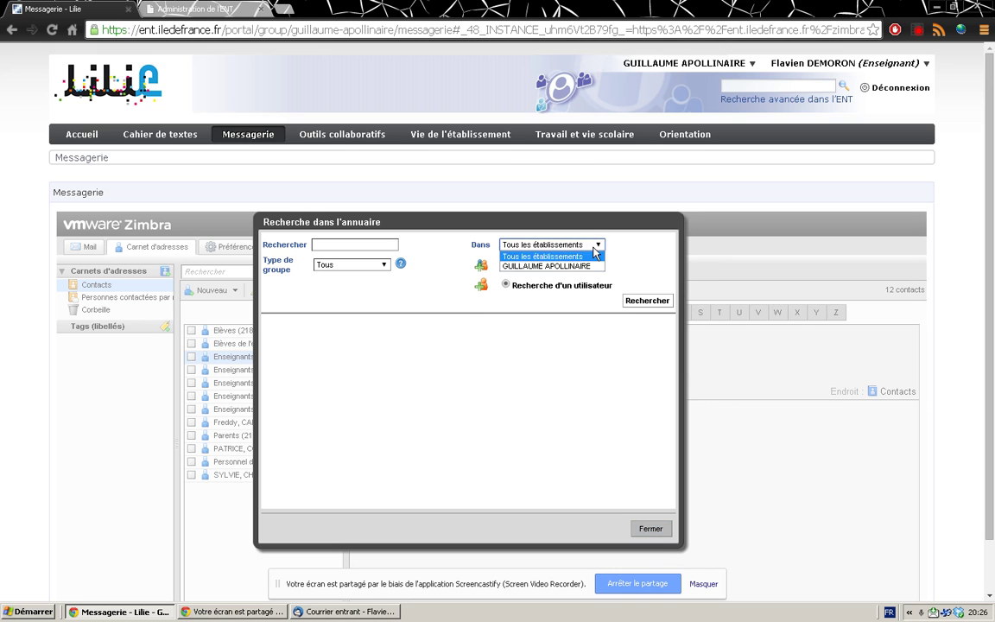
{"action": "left_click", "coordinate": [566, 264]}
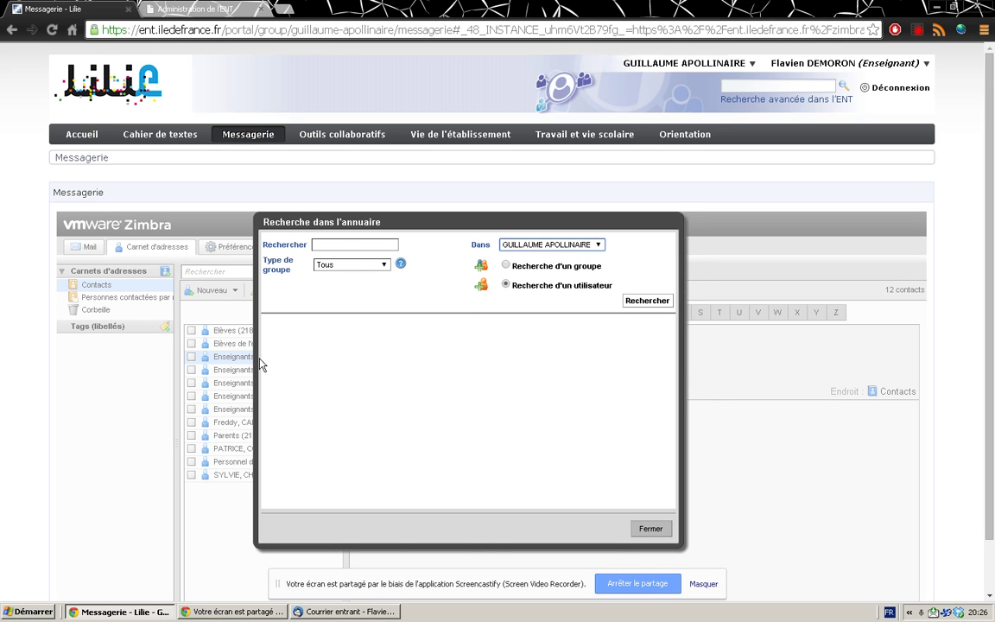
Step: Search the directory for users matching 201, with group type Groupes scolarité and profile Elève
{"action": "left_click", "coordinate": [318, 245]}
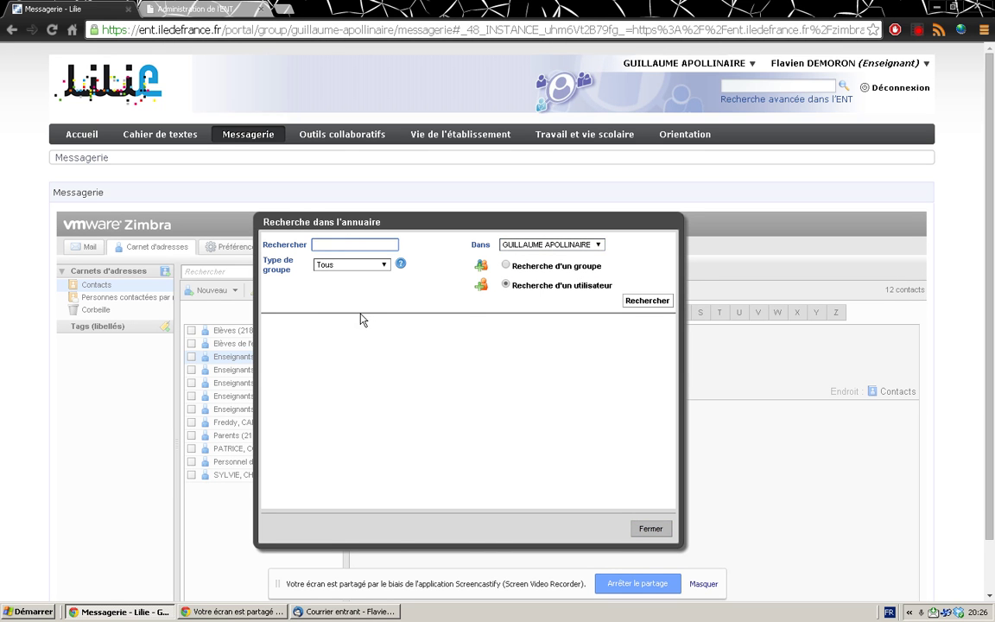
{"action": "type", "text": "201"}
{"action": "left_click", "coordinate": [381, 270]}
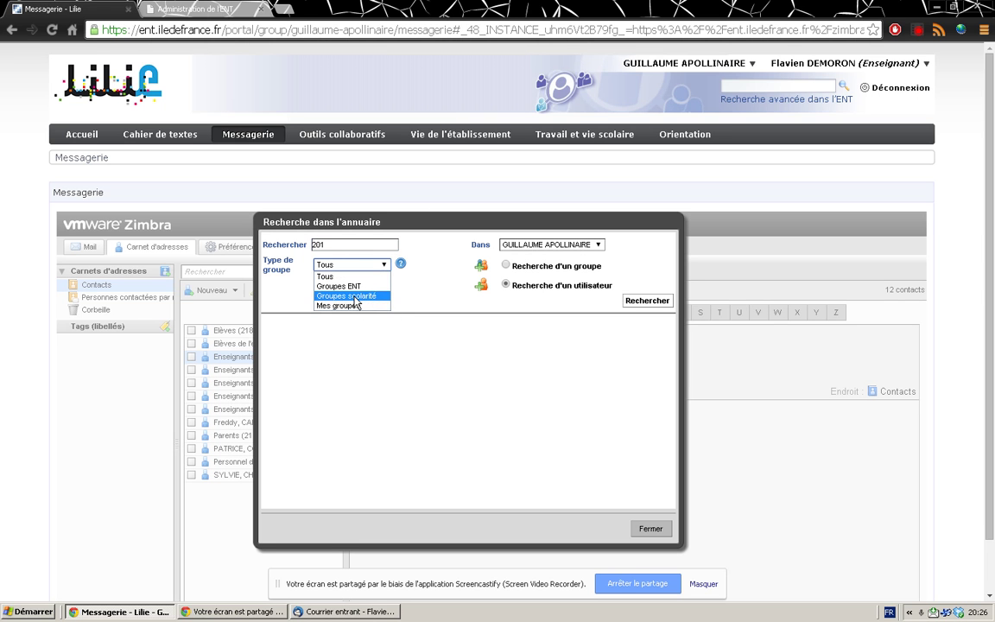
{"action": "left_click", "coordinate": [357, 298]}
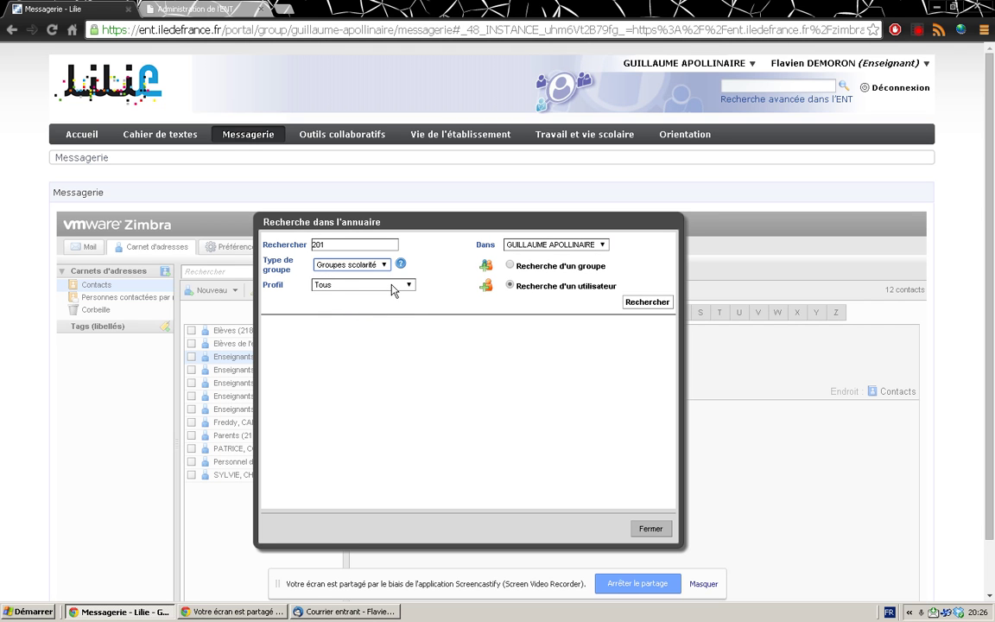
{"action": "left_click", "coordinate": [393, 287]}
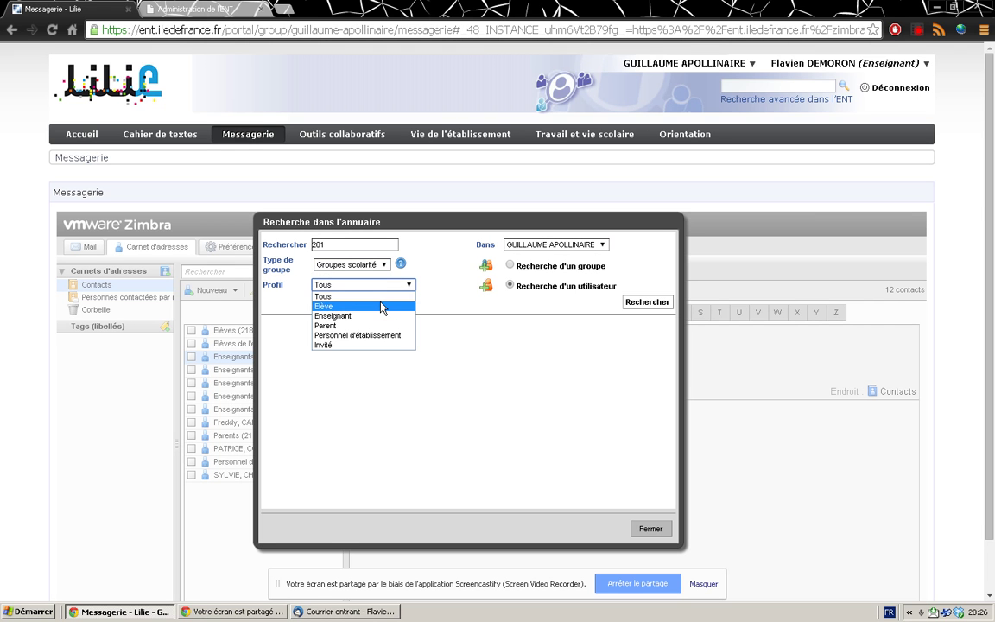
{"action": "left_click", "coordinate": [382, 306]}
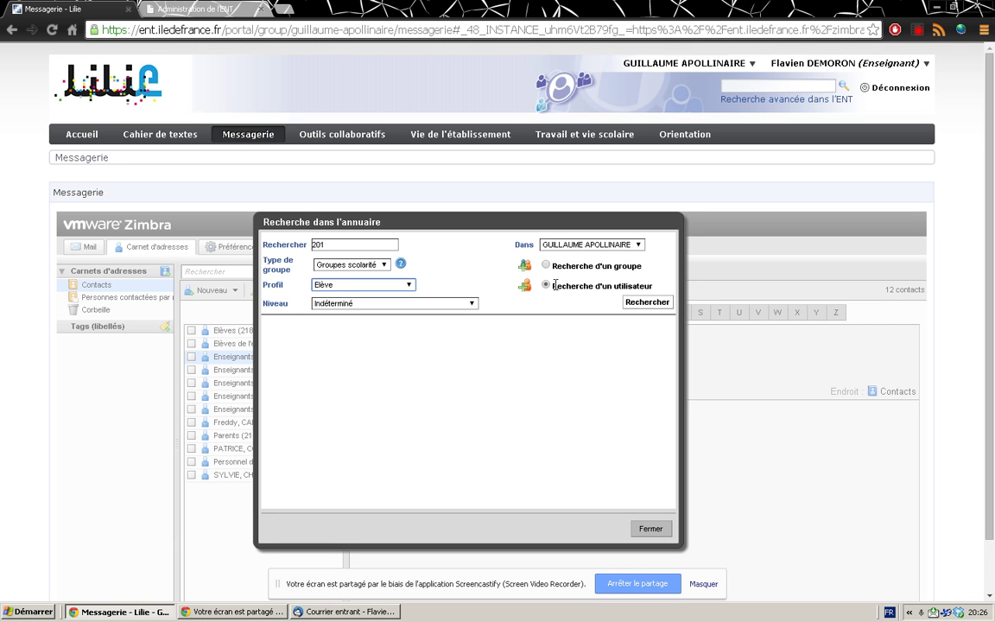
{"action": "left_click", "coordinate": [648, 304]}
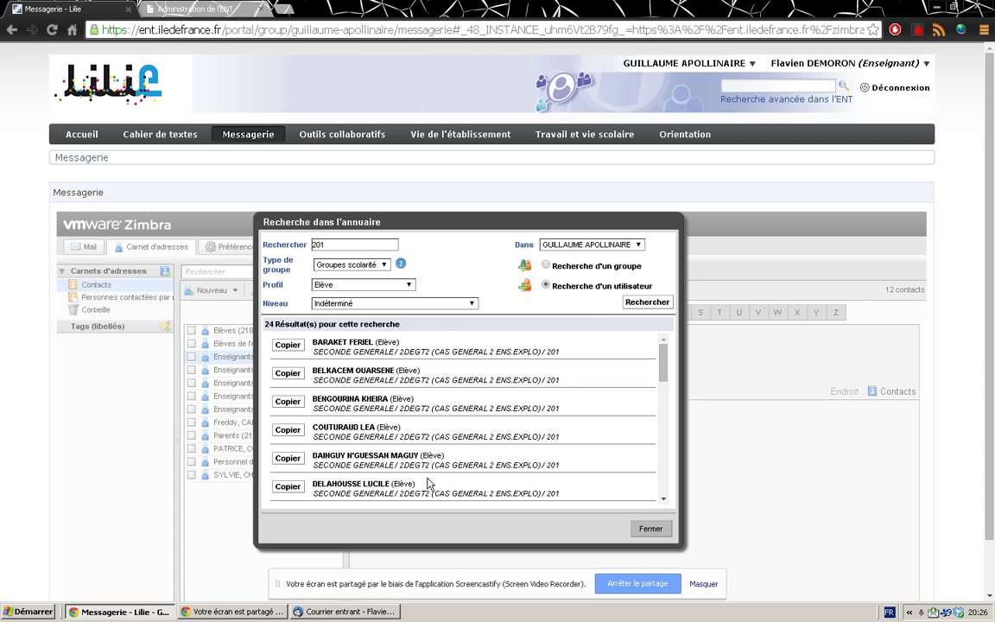
Step: Rerun the 201 search for groups and copy the Elèves (201) group into the contacts
{"action": "left_click", "coordinate": [546, 266]}
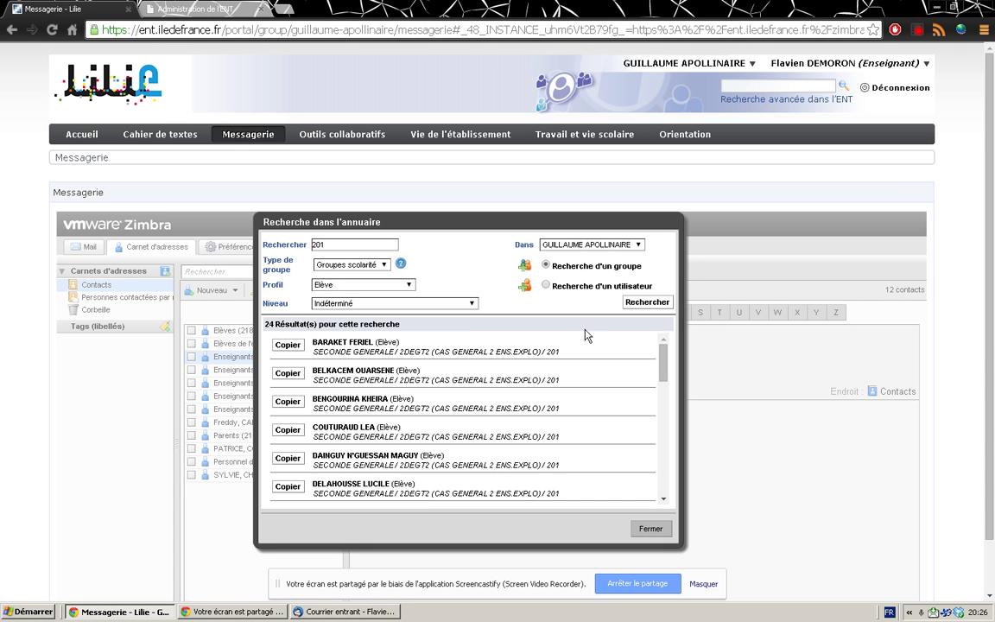
{"action": "left_click", "coordinate": [646, 302]}
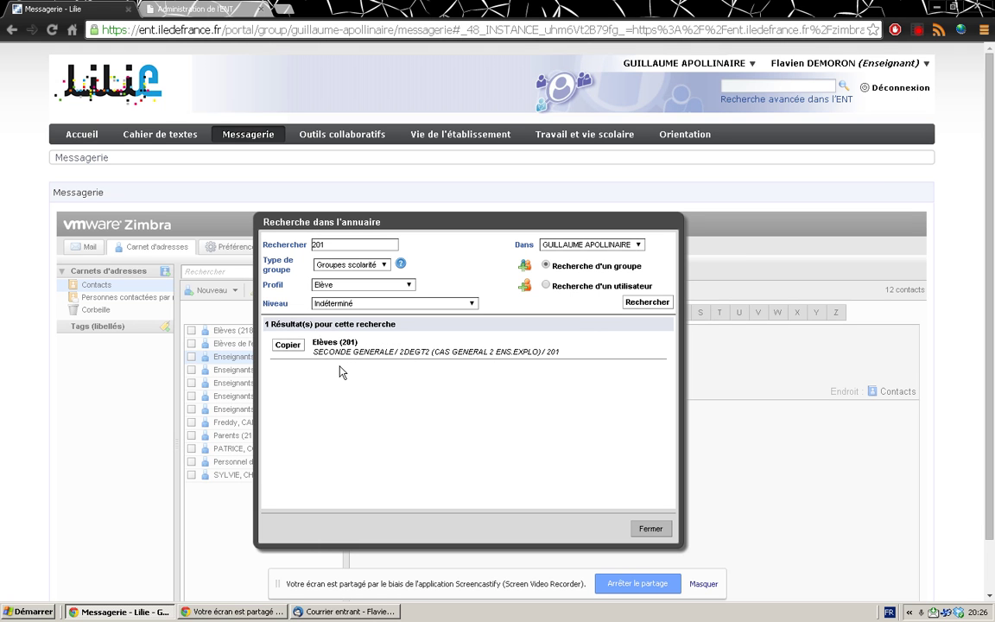
{"action": "left_click", "coordinate": [287, 346]}
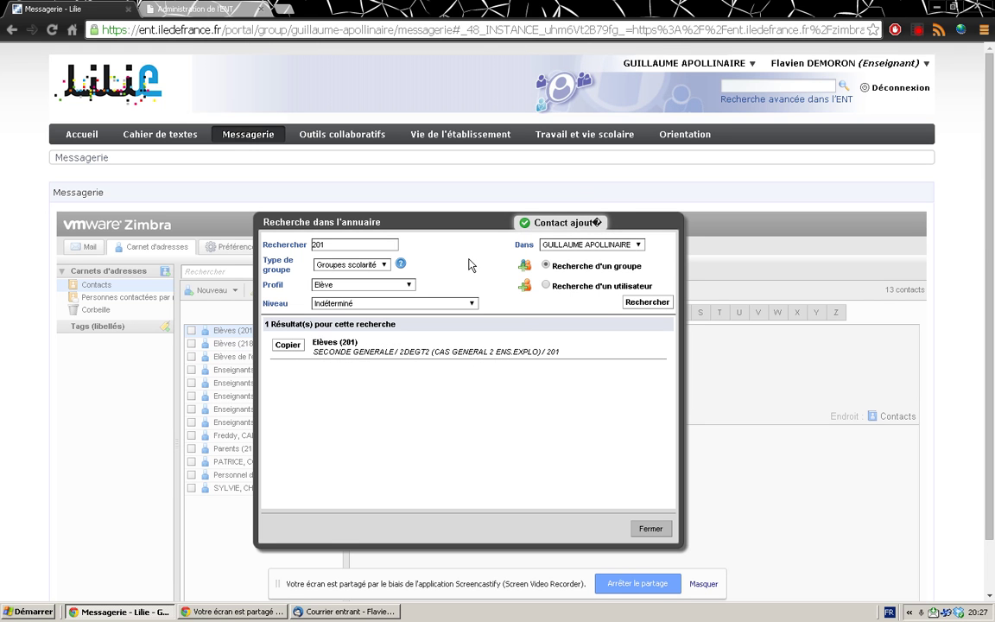
Step: Search 201 with the Enseignant profile, as users and as groups, and copy the Enseignants (201) group into the contacts
{"action": "left_click", "coordinate": [406, 285]}
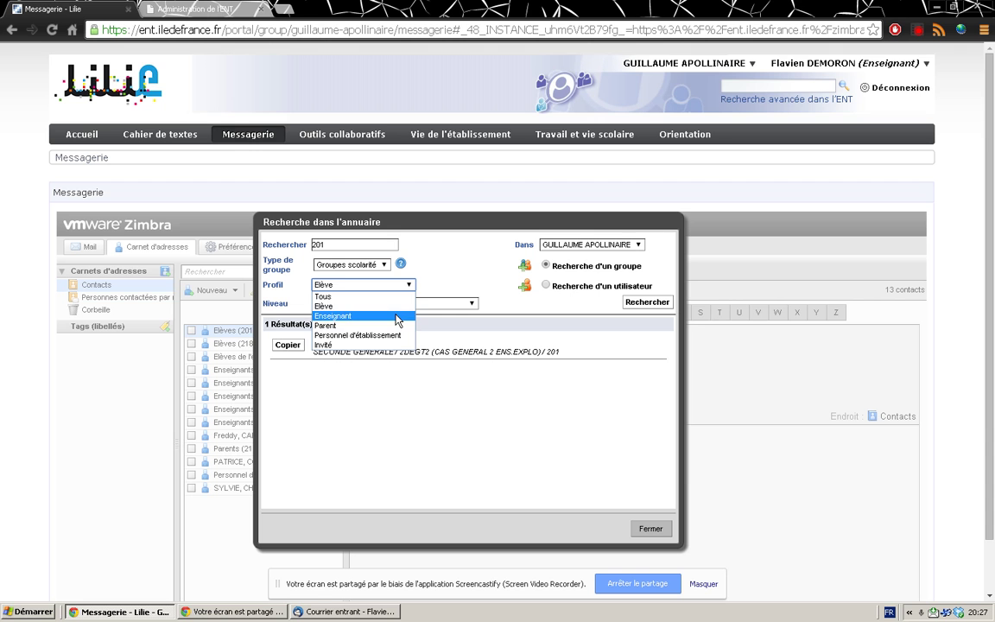
{"action": "left_click", "coordinate": [396, 317]}
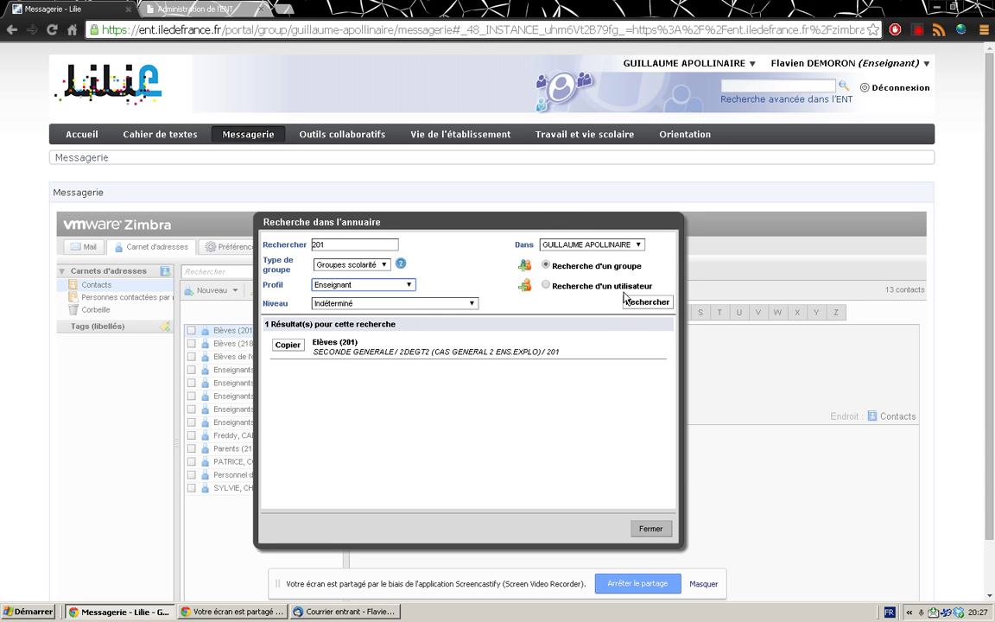
{"action": "left_click", "coordinate": [545, 285]}
{"action": "left_click", "coordinate": [652, 302]}
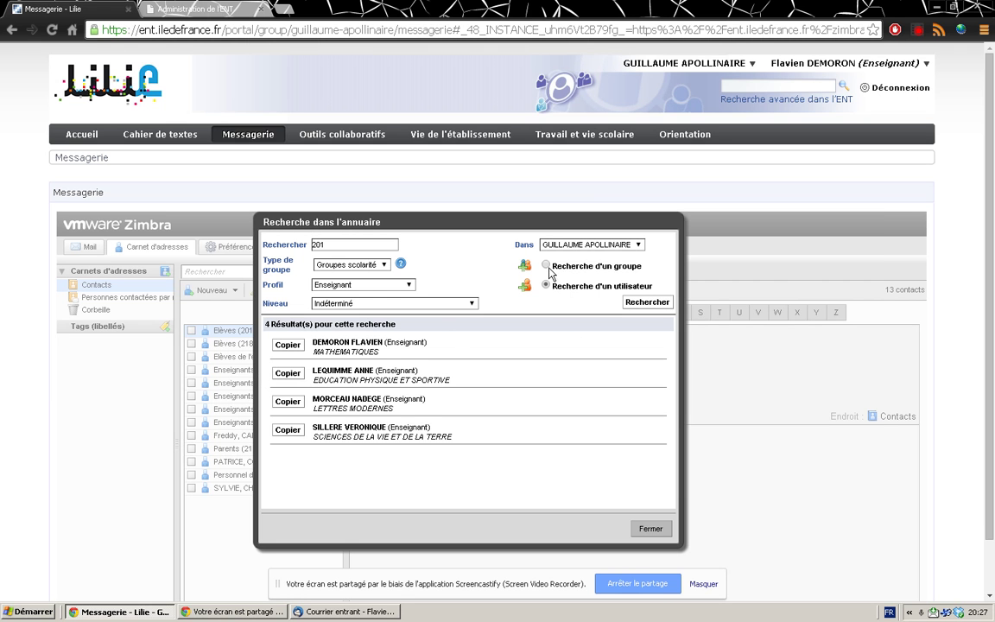
{"action": "left_click", "coordinate": [647, 302]}
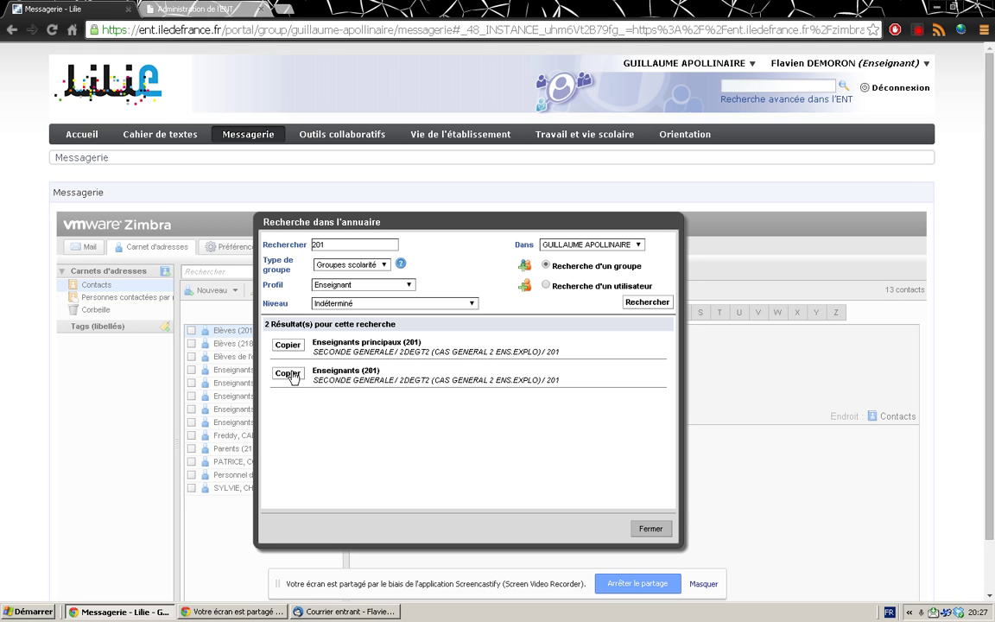
{"action": "left_click", "coordinate": [290, 374]}
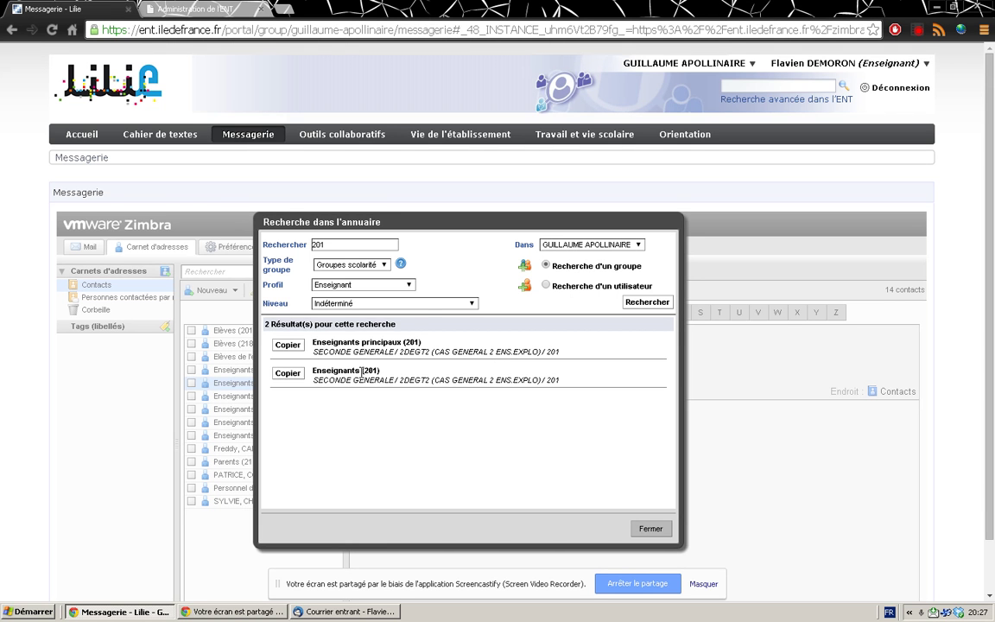
Step: Search the directory for the 201 groups with the Parent profile
{"action": "left_click", "coordinate": [407, 284]}
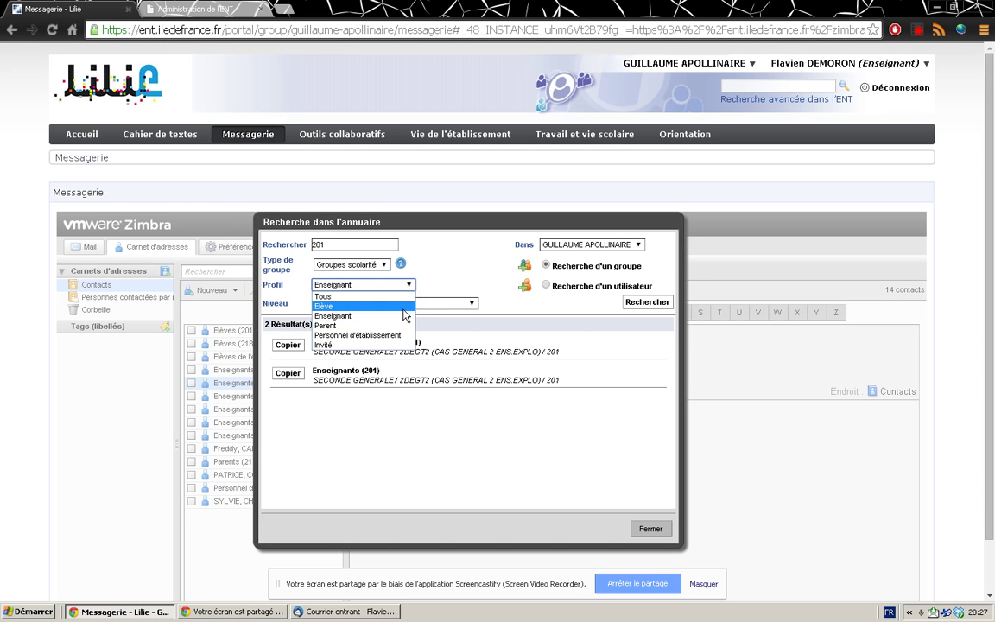
{"action": "left_click", "coordinate": [394, 326]}
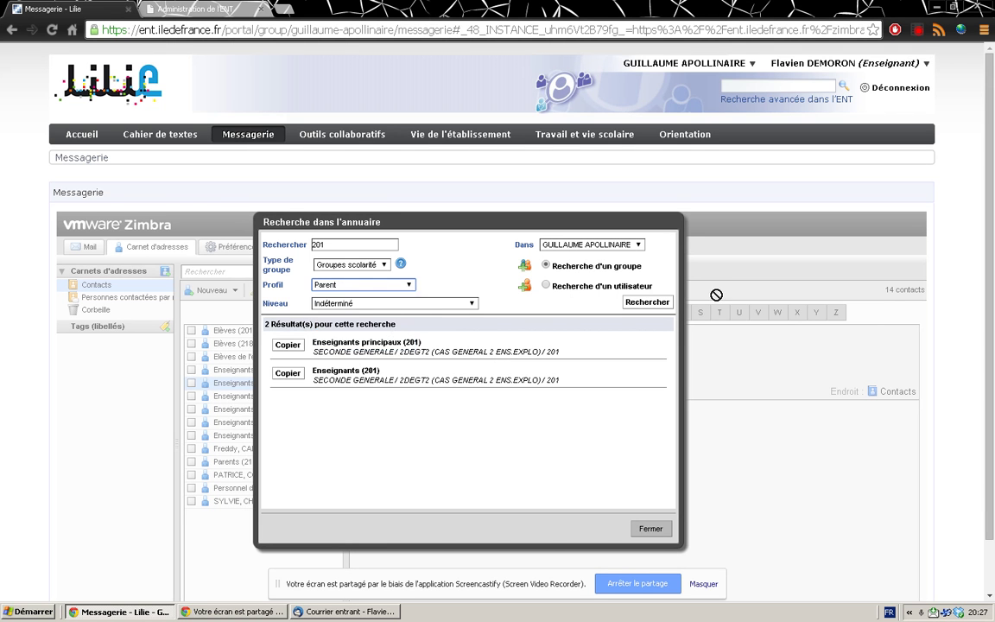
{"action": "left_click", "coordinate": [647, 303]}
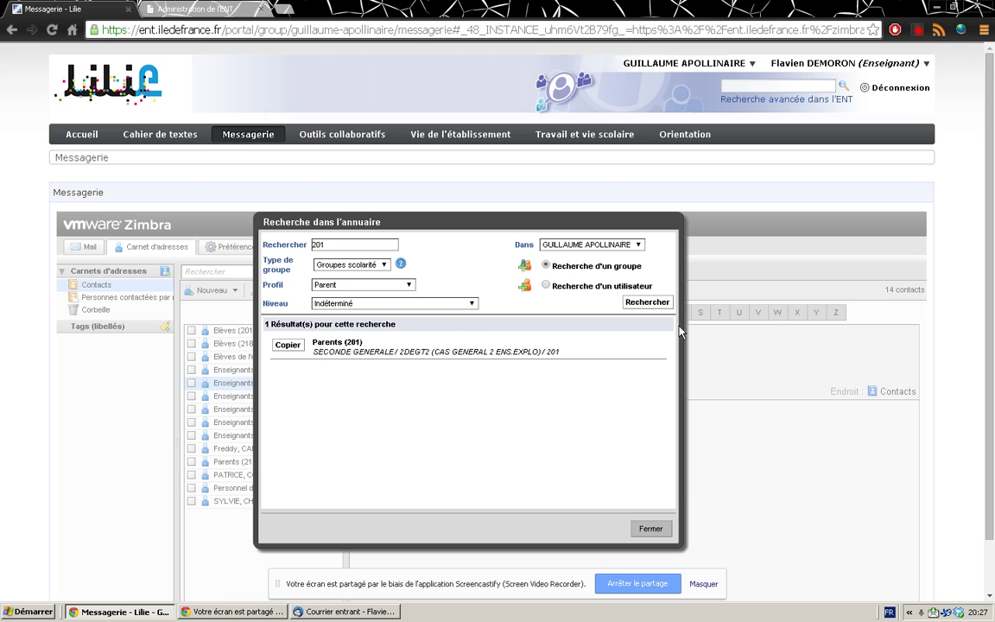
Step: Search for SCIENCES with the Enseignant profile, as groups and as individual users, and look through the results
{"action": "double_click", "coordinate": [339, 244]}
{"action": "type", "text": "SCIENCES"}
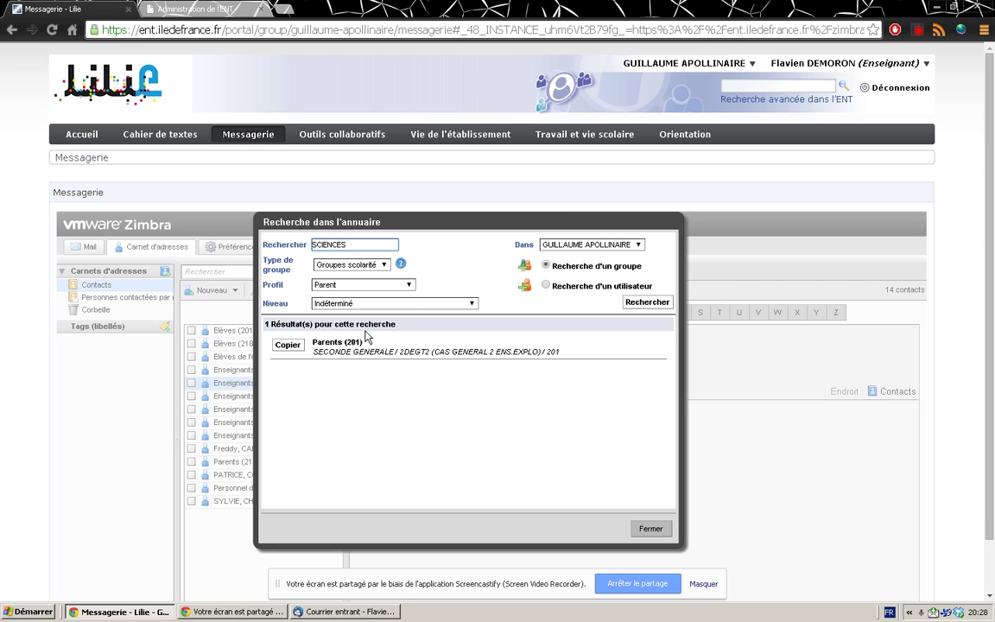
{"action": "left_click", "coordinate": [401, 285]}
{"action": "left_click", "coordinate": [394, 316]}
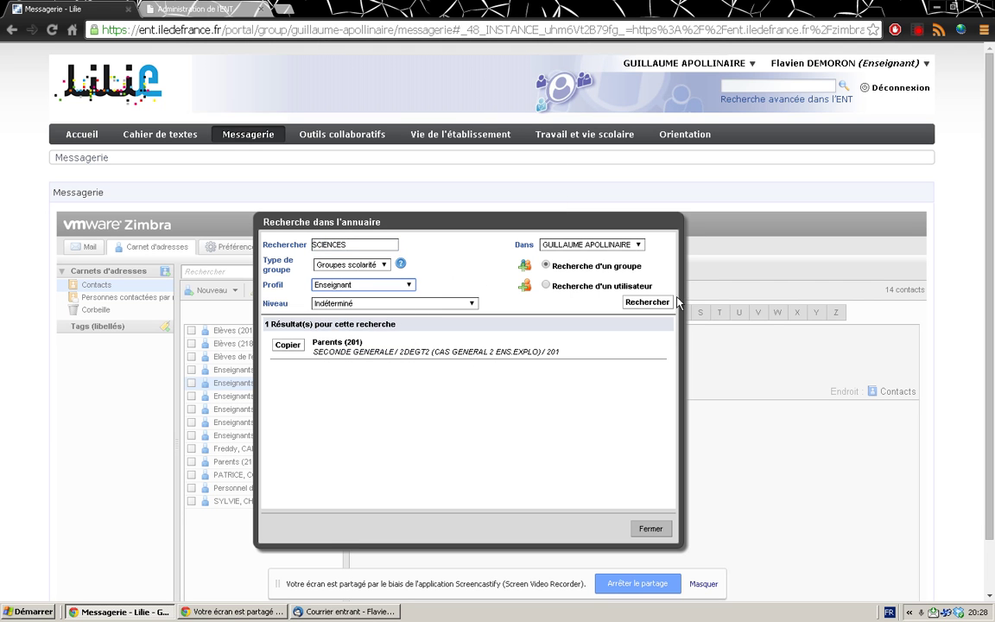
{"action": "left_click", "coordinate": [642, 304]}
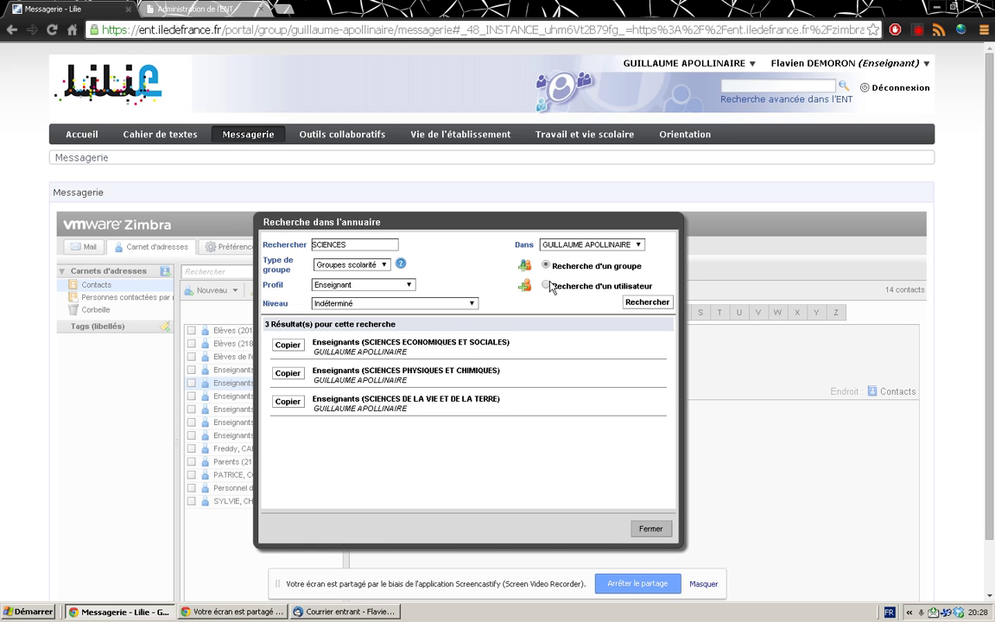
{"action": "left_click", "coordinate": [646, 301]}
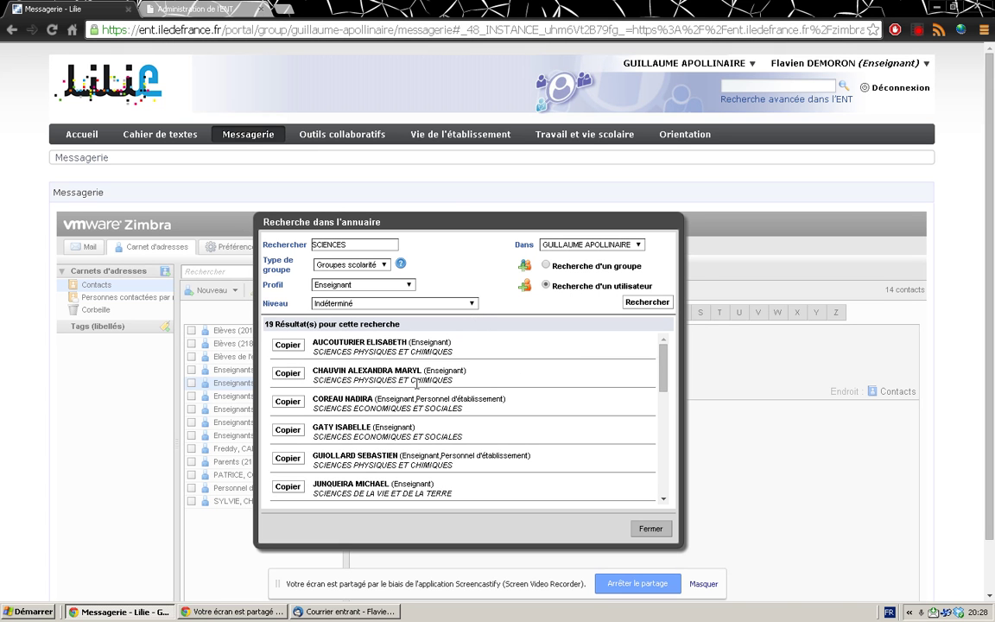
{"action": "scroll", "coordinate": [383, 355], "scroll_direction": "down", "scroll_amount": 3}
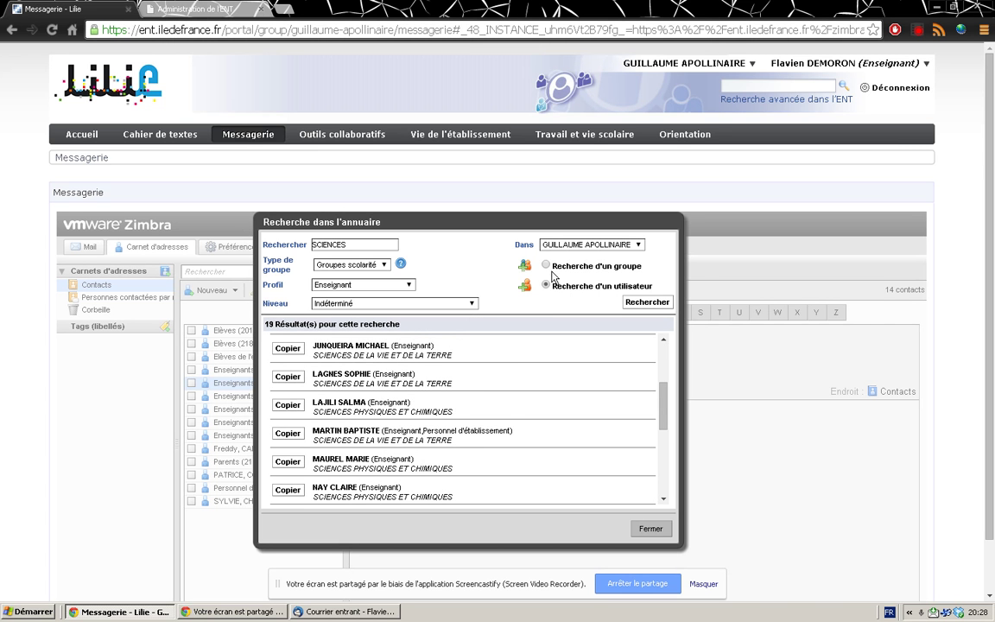
Step: Rerun the SCIENCES search for groups, copy Enseignants (SCIENCES PHYSIQUES ET CHIMIQUES) into the contacts and close the directory search
{"action": "left_click", "coordinate": [646, 303]}
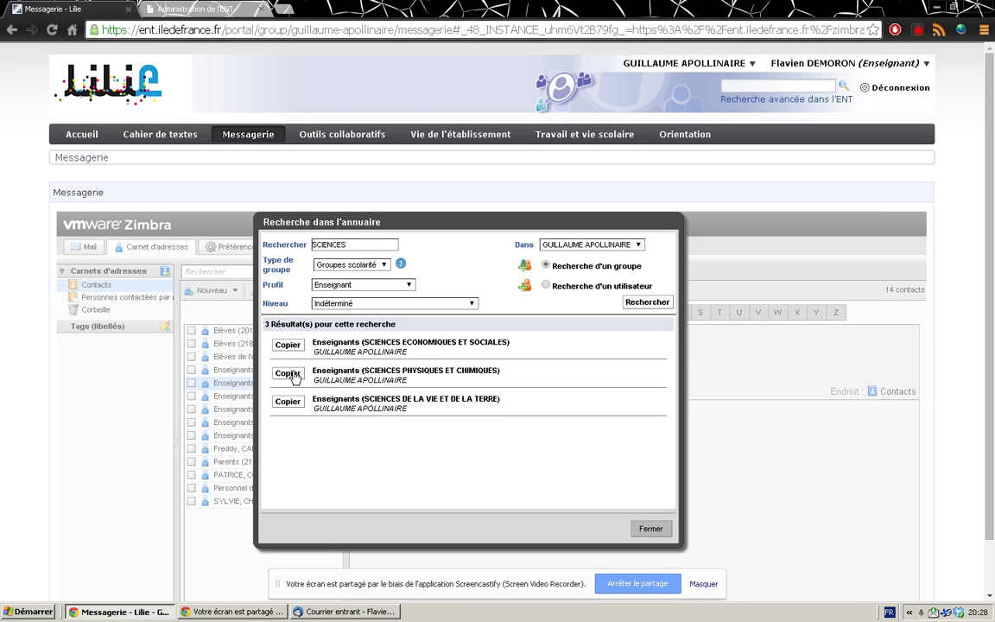
{"action": "left_click", "coordinate": [291, 376]}
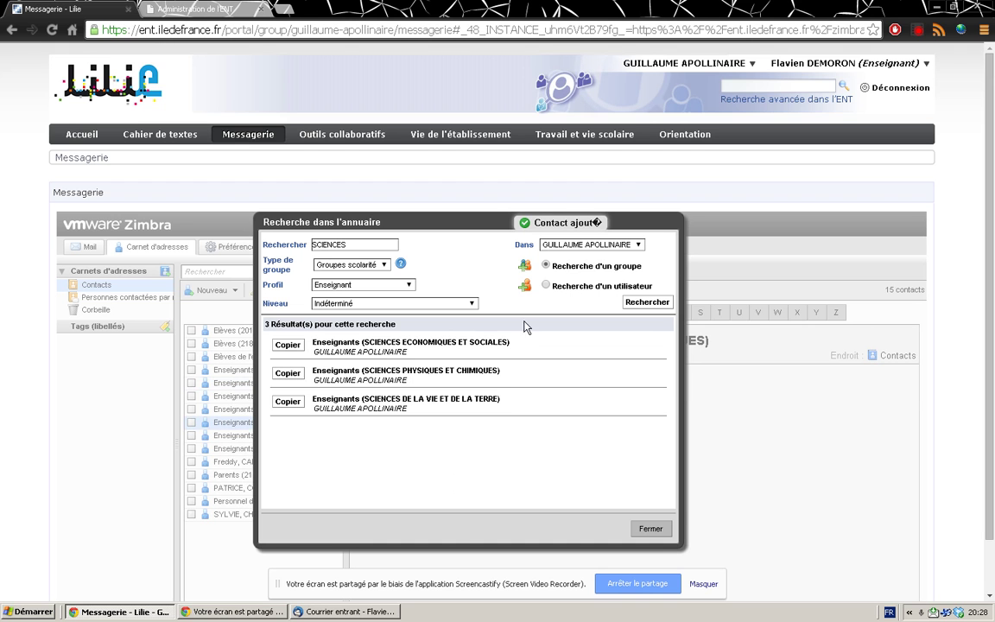
{"action": "left_click", "coordinate": [651, 530]}
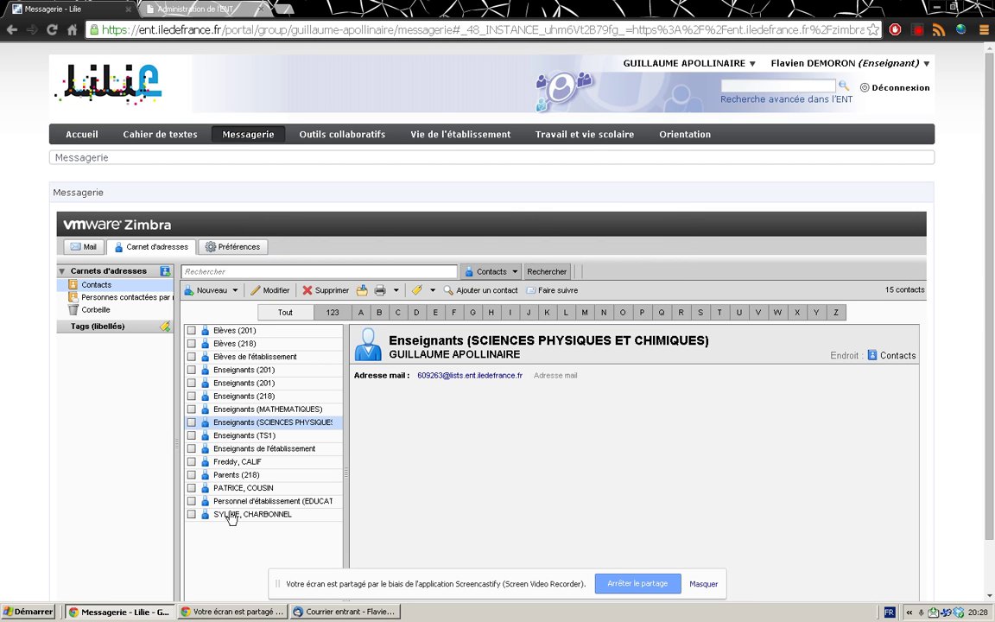
Step: Start a new message addressed to the Enseignants (MATHEMATIQUES) contact and close it without sending
{"action": "right_click", "coordinate": [273, 413]}
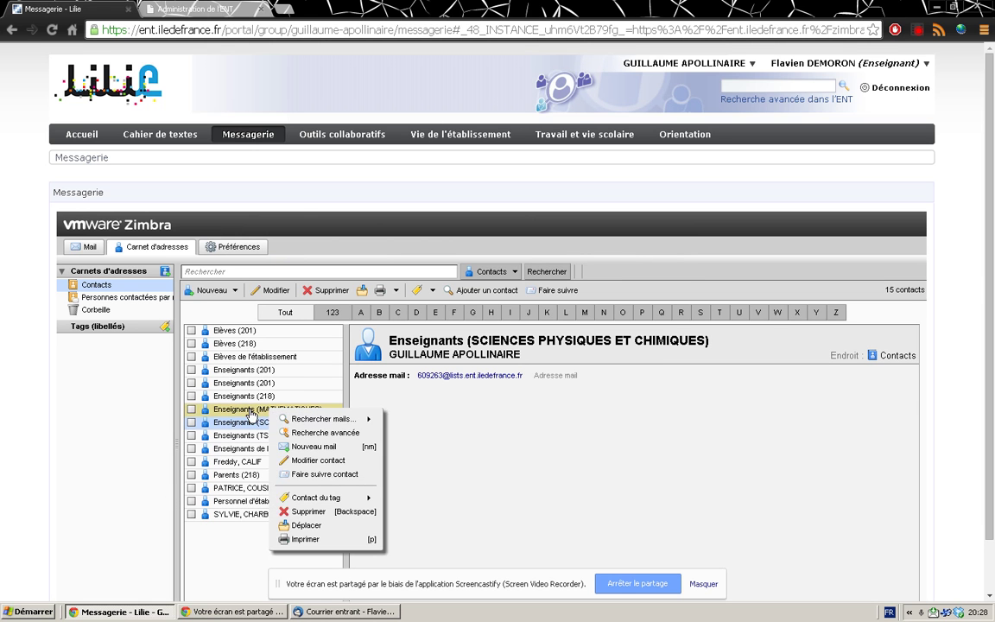
{"action": "left_click", "coordinate": [321, 449]}
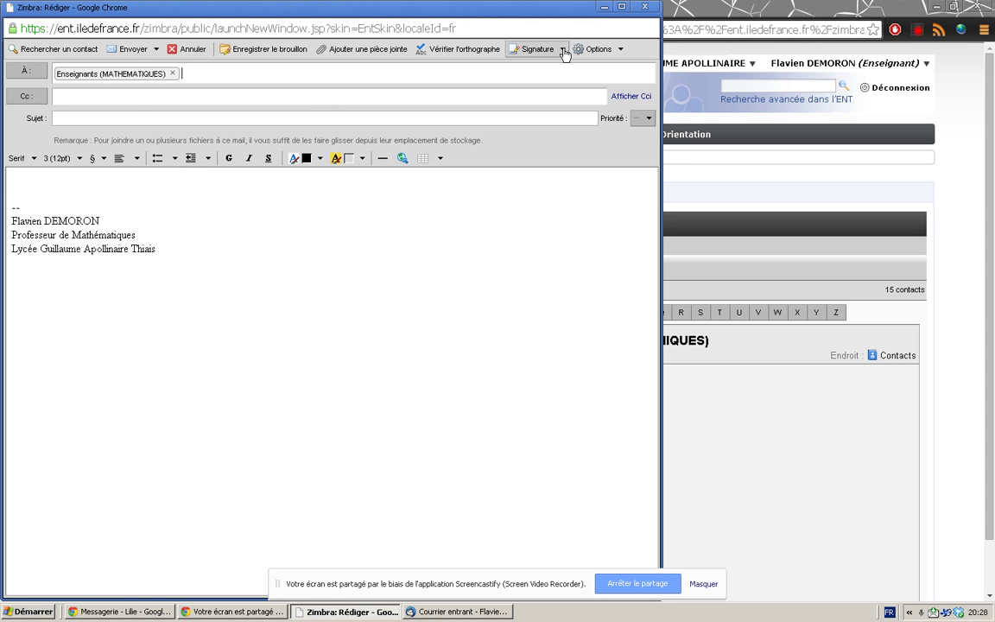
{"action": "left_click", "coordinate": [644, 7]}
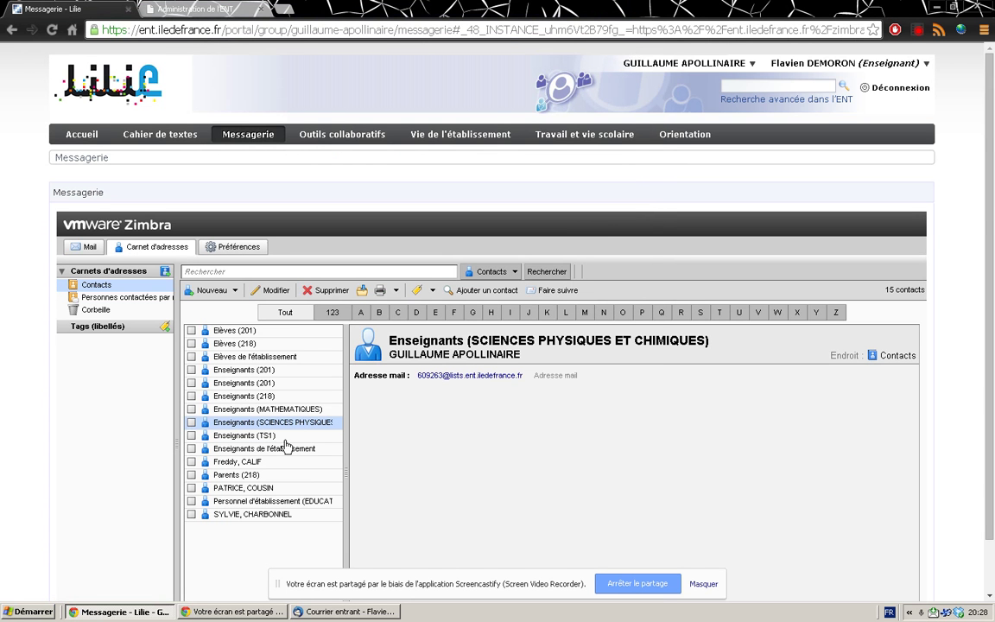
Step: Start a new message from the mailbox and address it to the suggested Enseignants (MATHEMATIQUES) group
{"action": "left_click", "coordinate": [95, 248]}
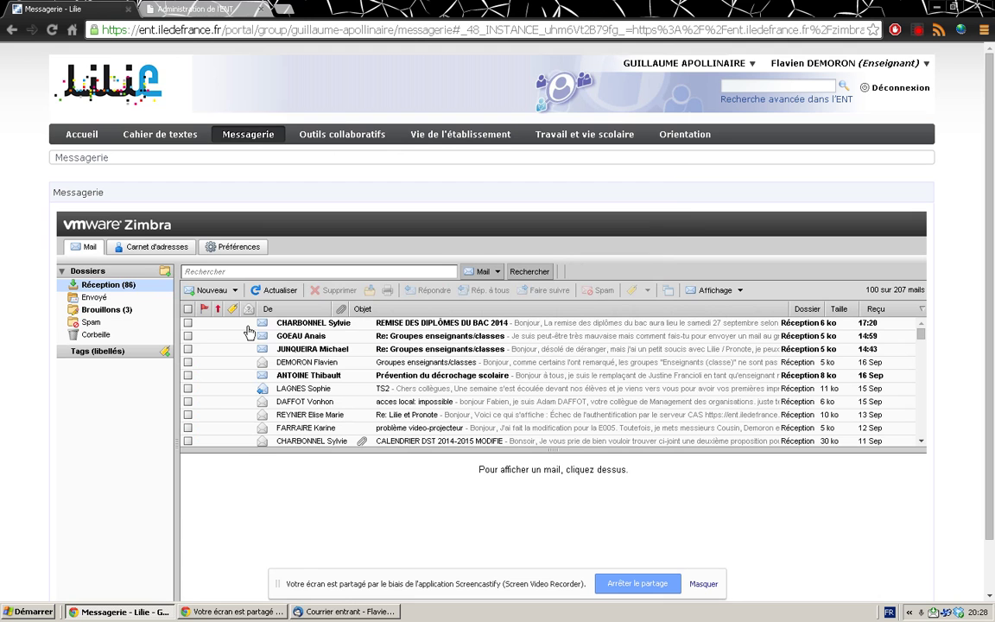
{"action": "left_click", "coordinate": [207, 289]}
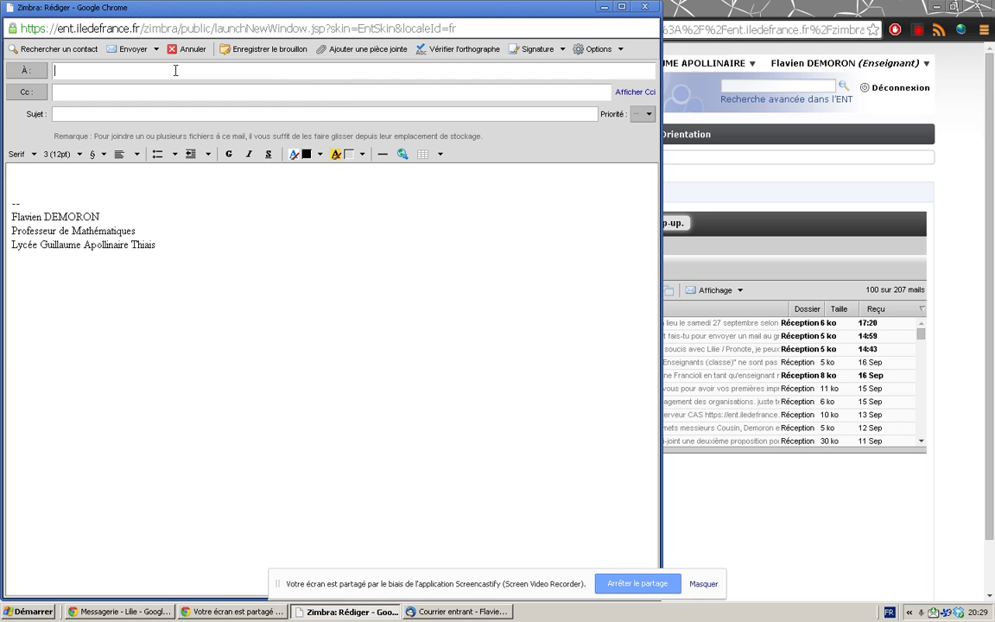
{"action": "type", "text": "en"}
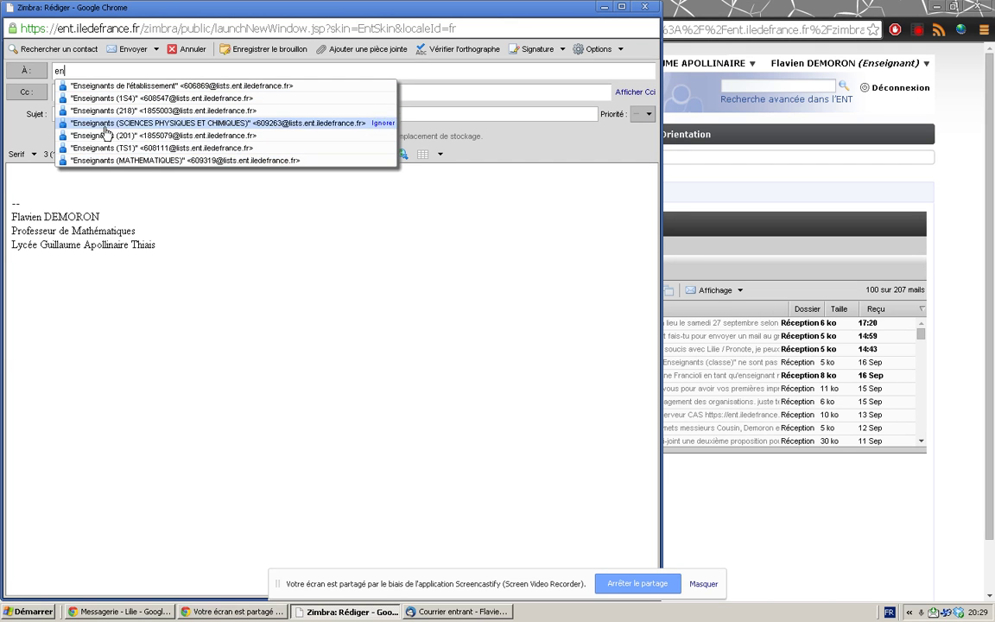
{"action": "left_click", "coordinate": [126, 160]}
{"action": "left_click", "coordinate": [136, 160]}
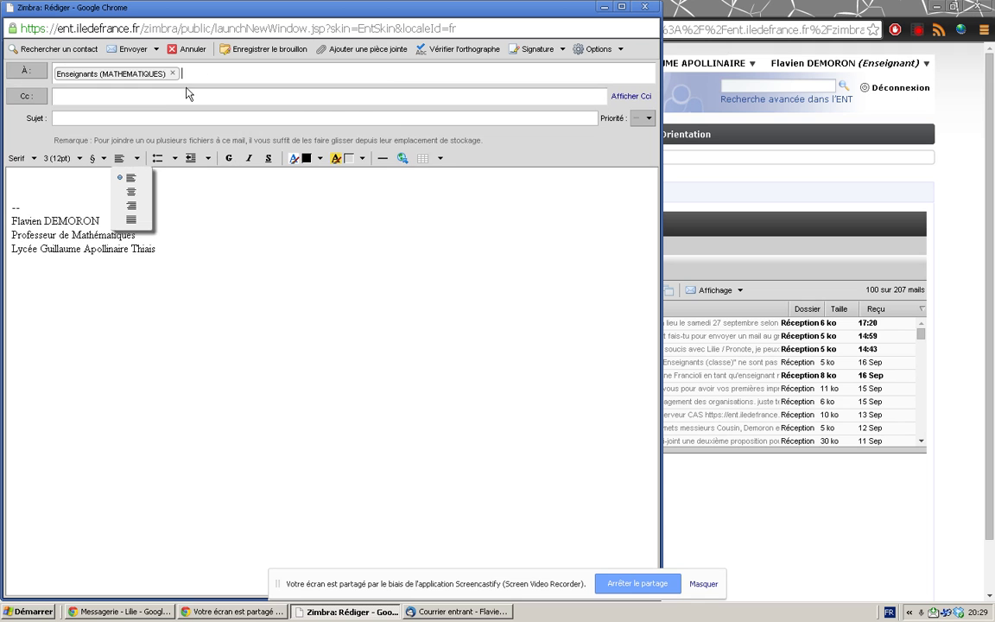
Step: Add the Elèves (TS4) group as a second recipient and cancel the message without sending
{"action": "left_click", "coordinate": [209, 79]}
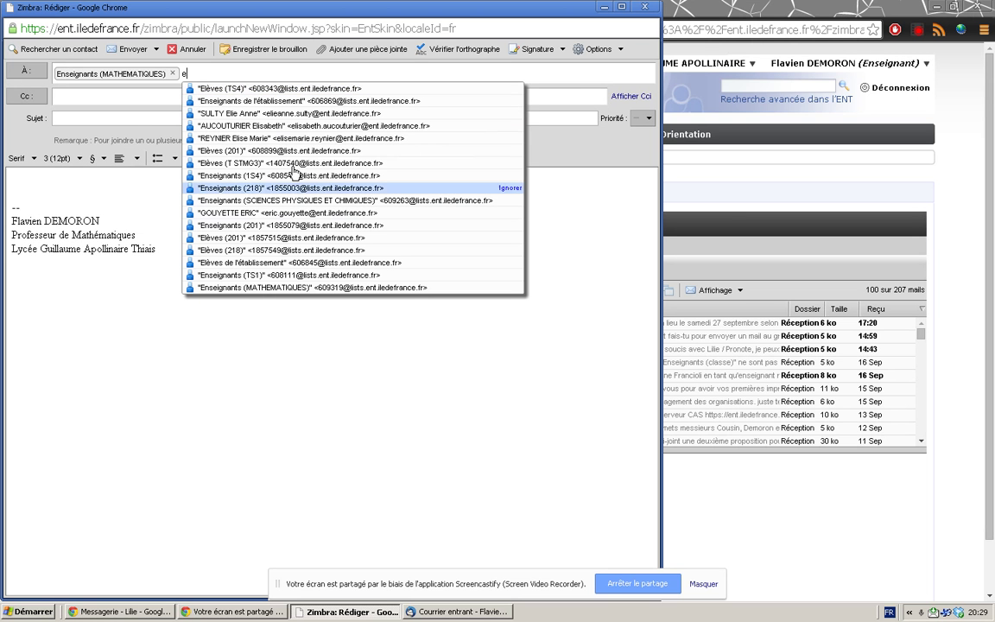
{"action": "left_click", "coordinate": [269, 90]}
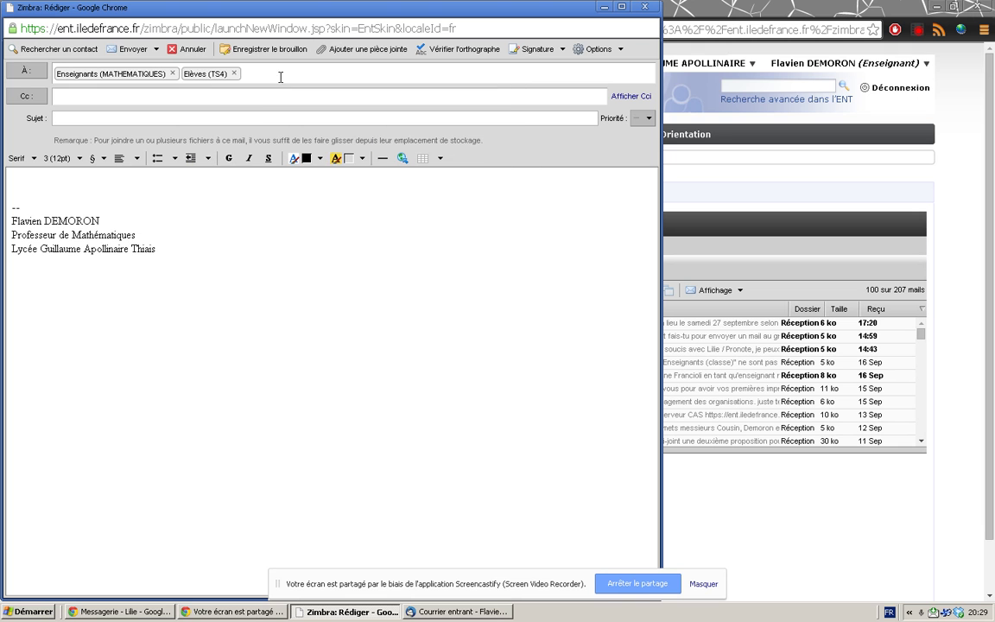
{"action": "left_click", "coordinate": [188, 49]}
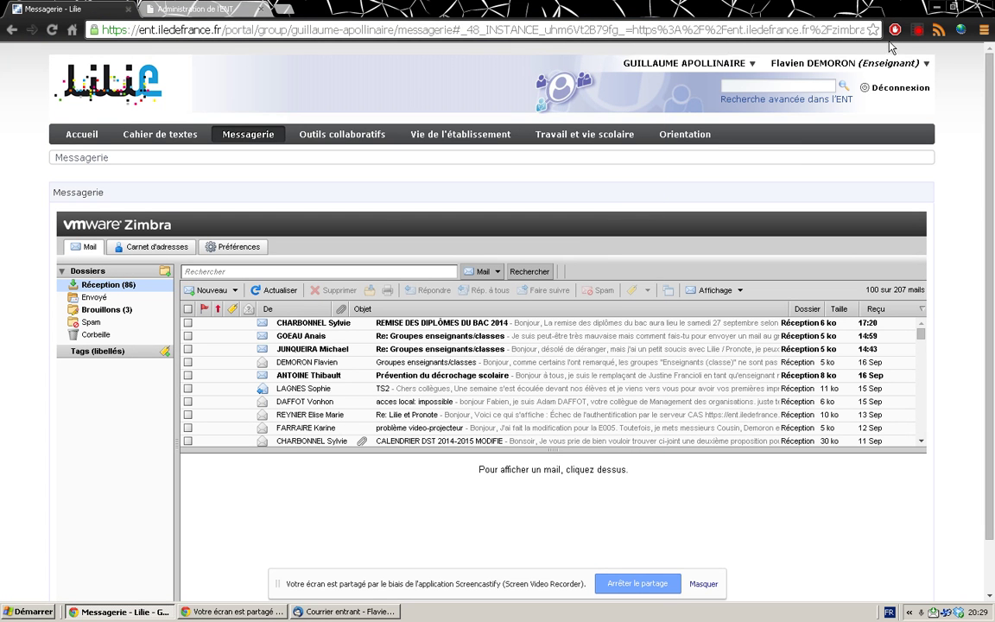